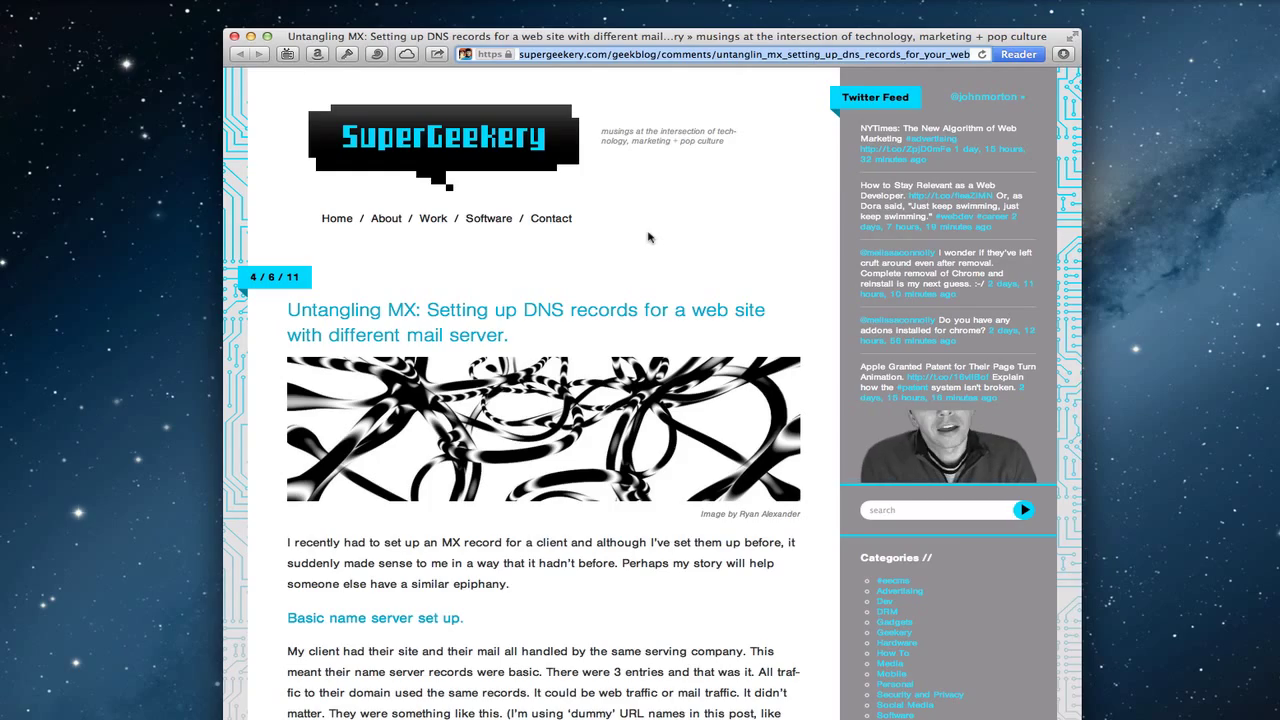
- Read the article's example A records and MX records, put the browser away and return to the Server window
scroll(648, 237, down, 10)
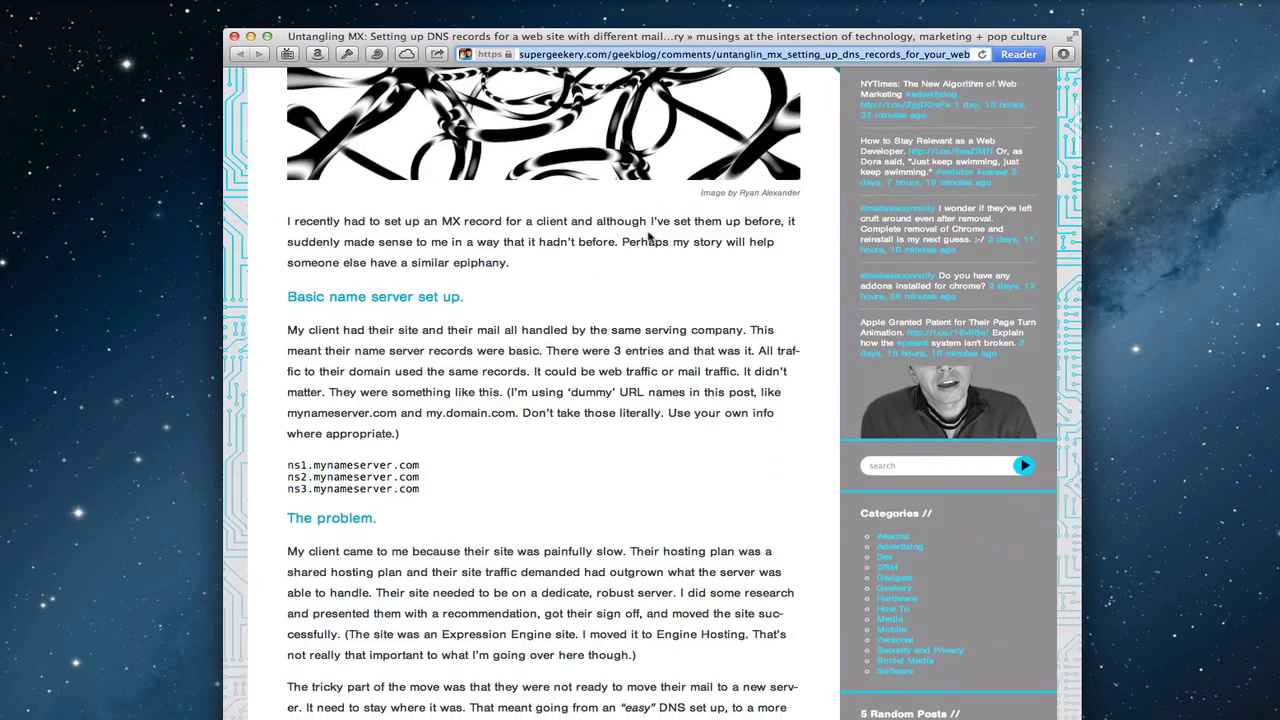
scroll(664, 489, down, 13)
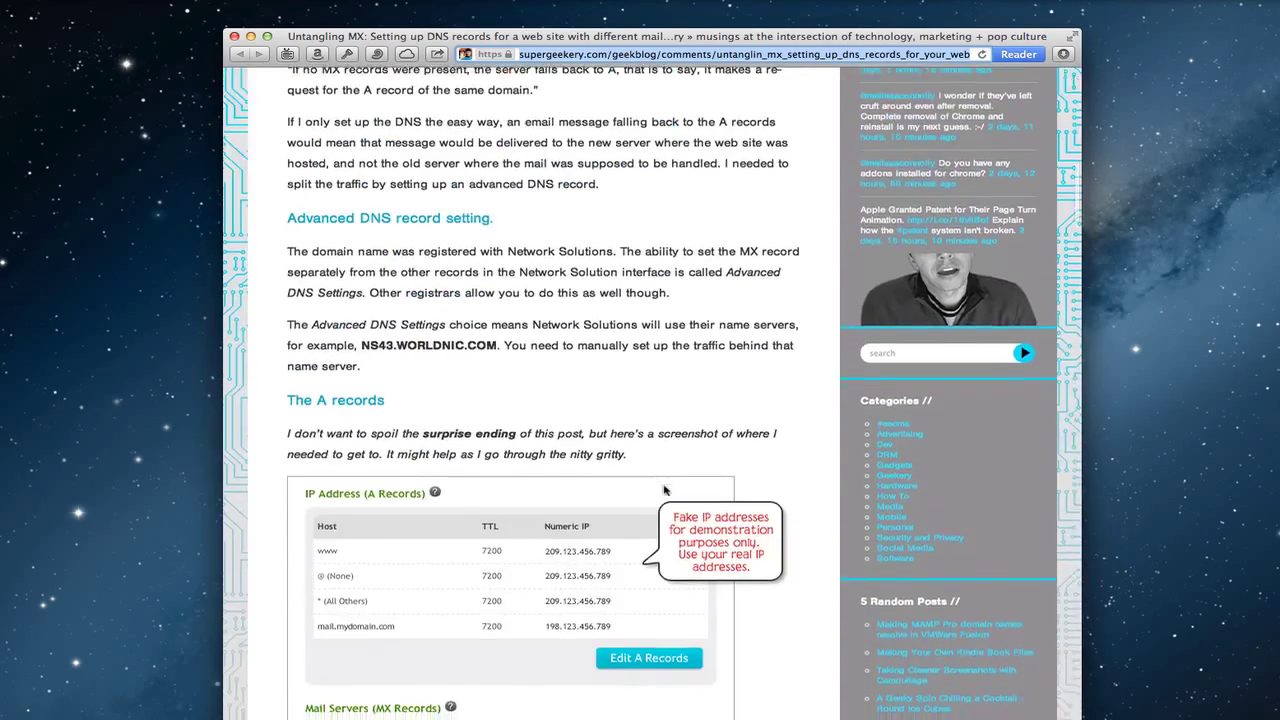
scroll(664, 489, down, 1)
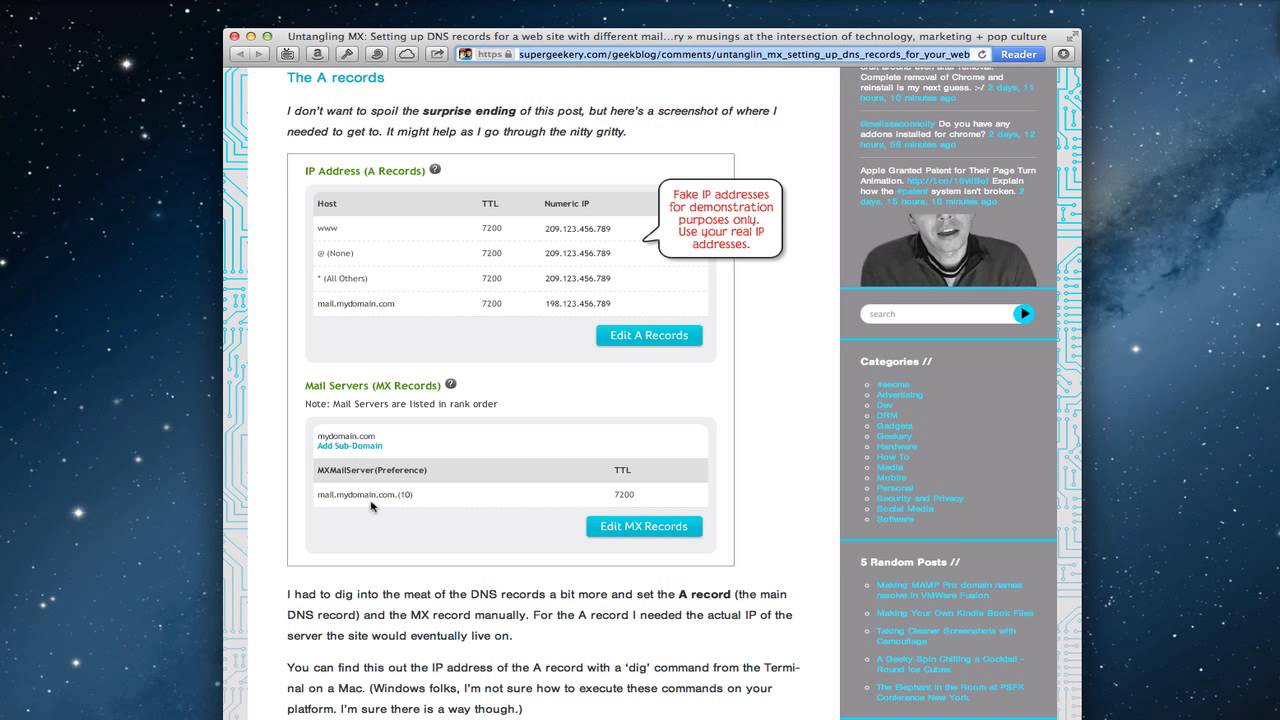
click(252, 37)
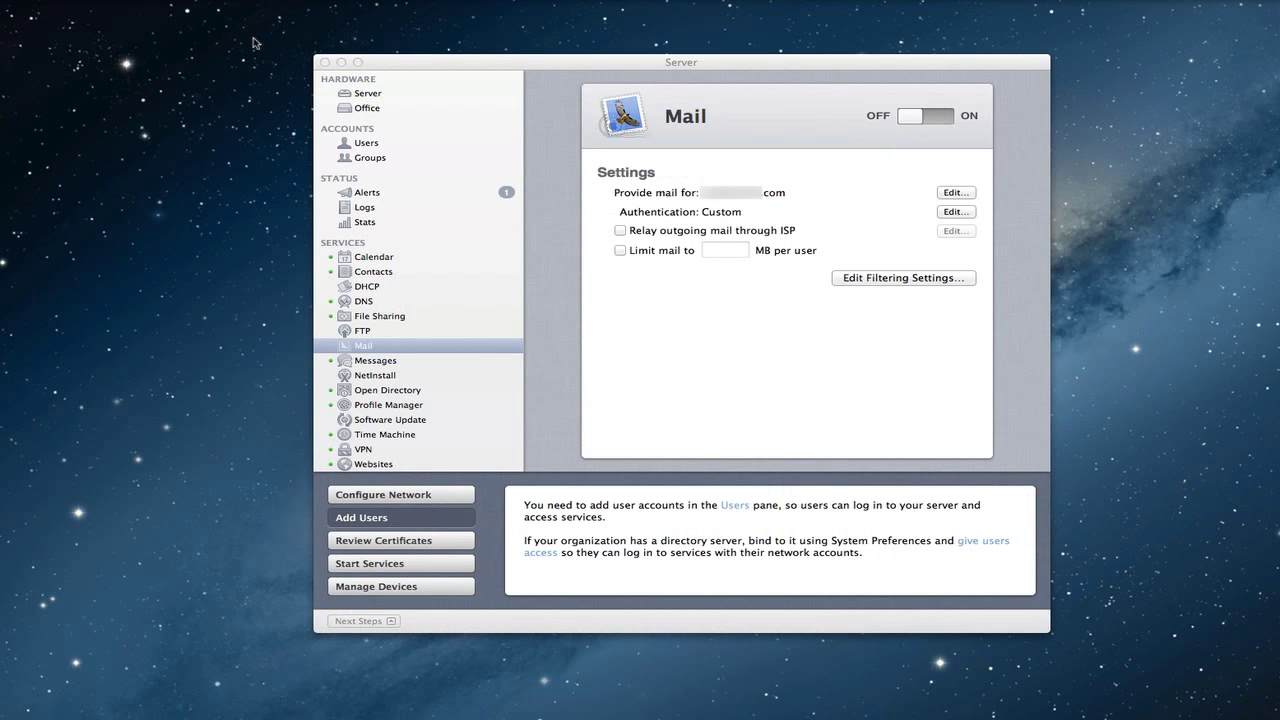
click(600, 64)
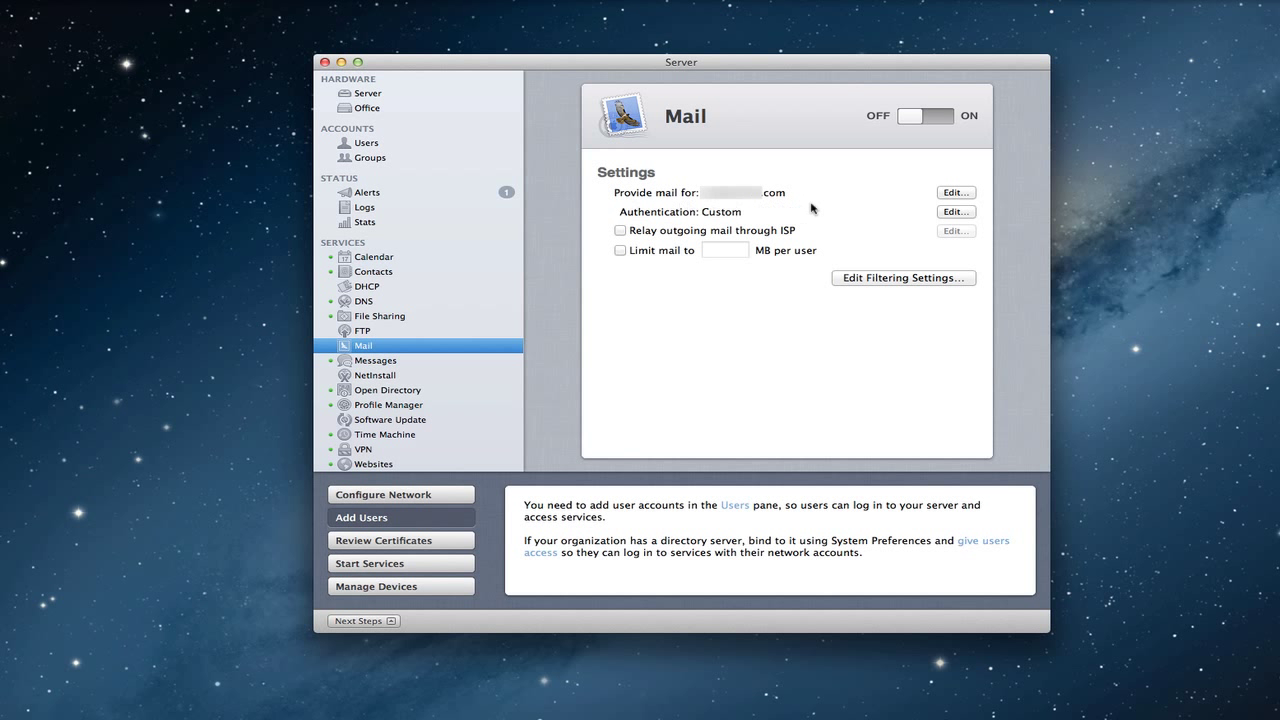
- Review the Mail service's domain name settings and its authentication method choices, cancelling both dialogs
click(955, 193)
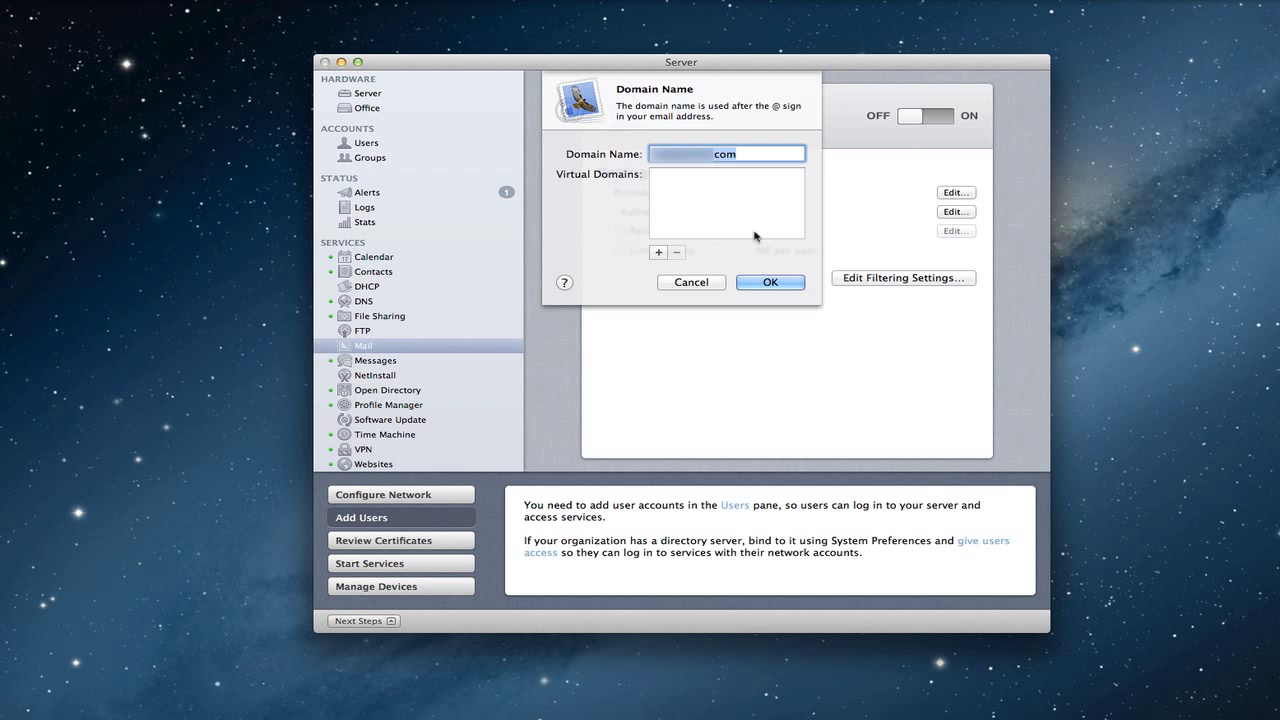
click(690, 283)
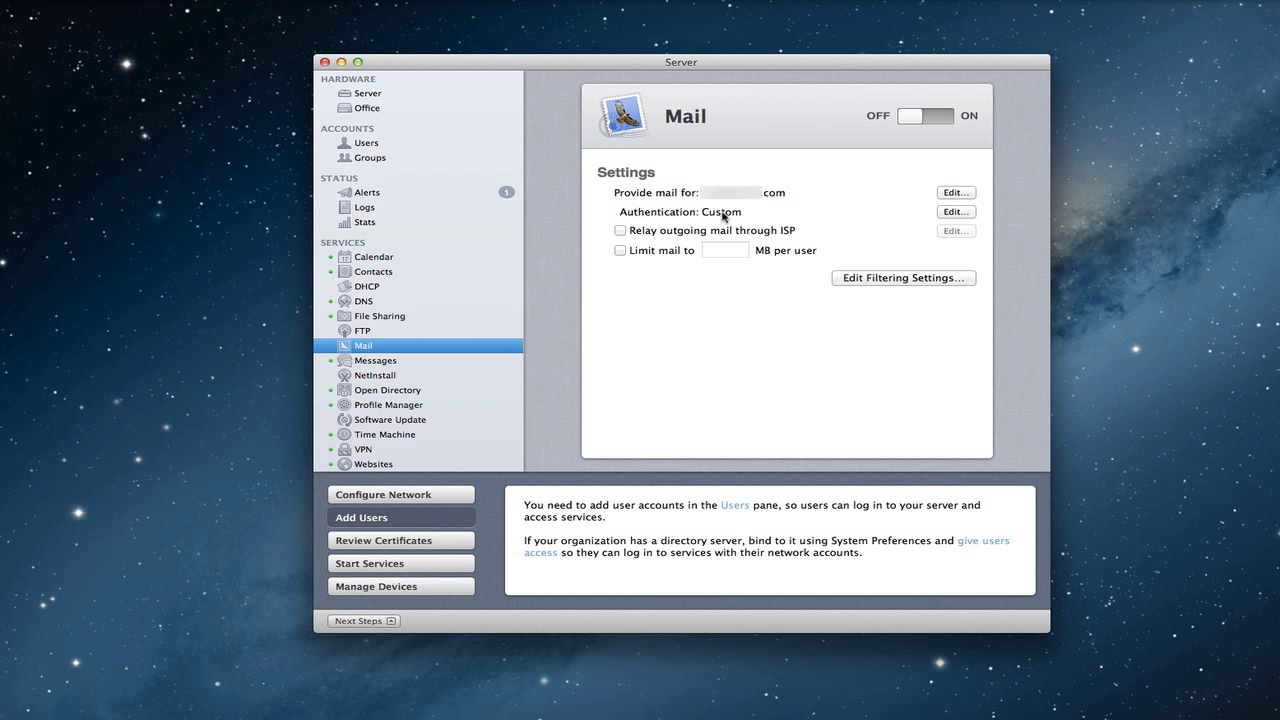
click(953, 212)
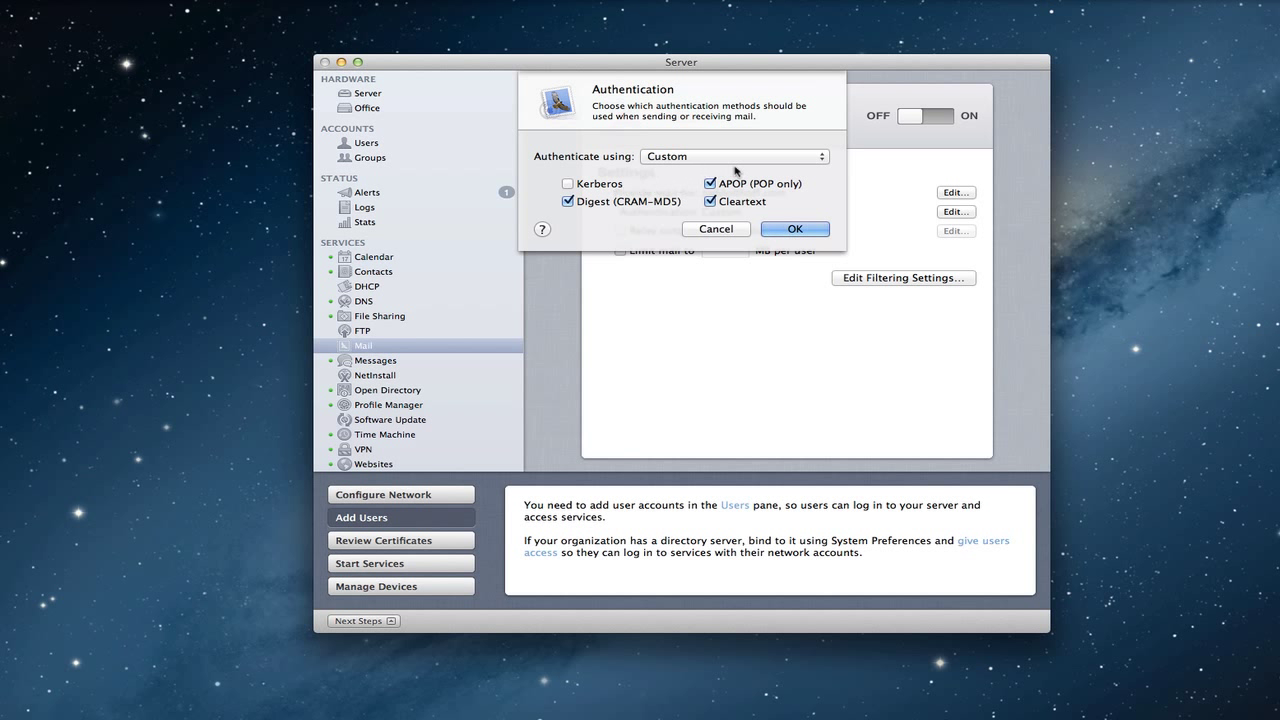
click(822, 160)
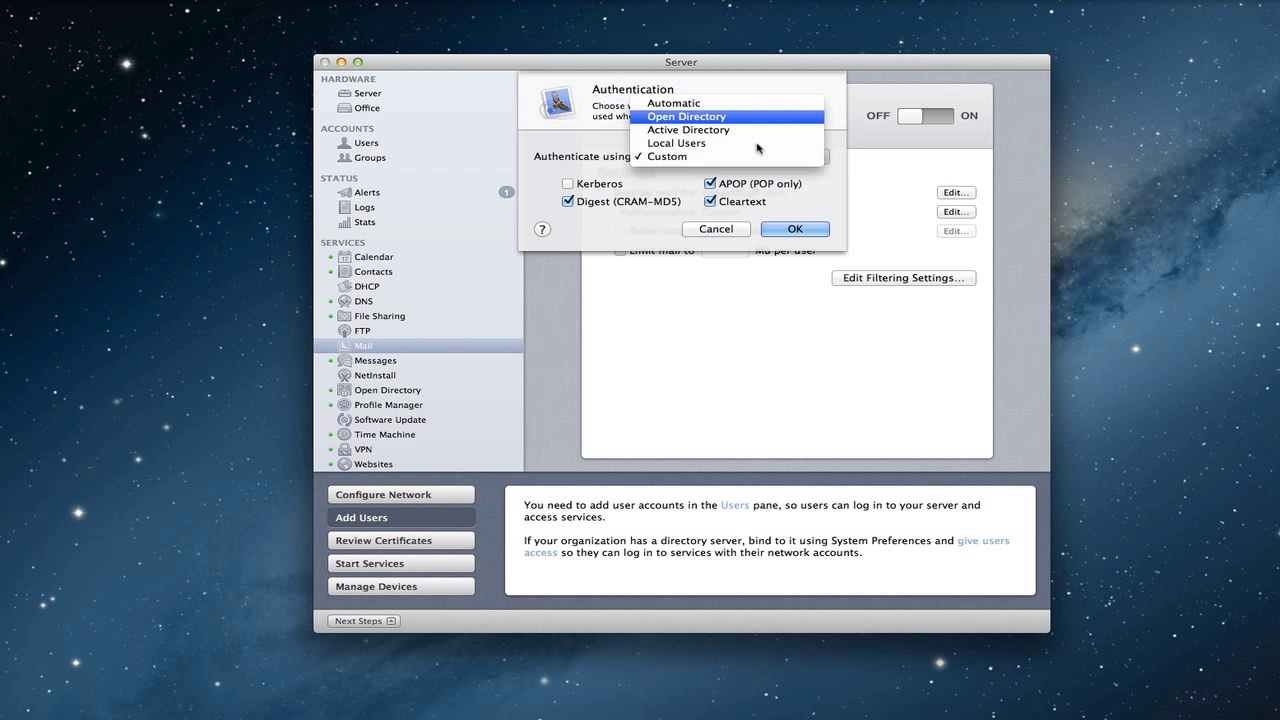
click(828, 190)
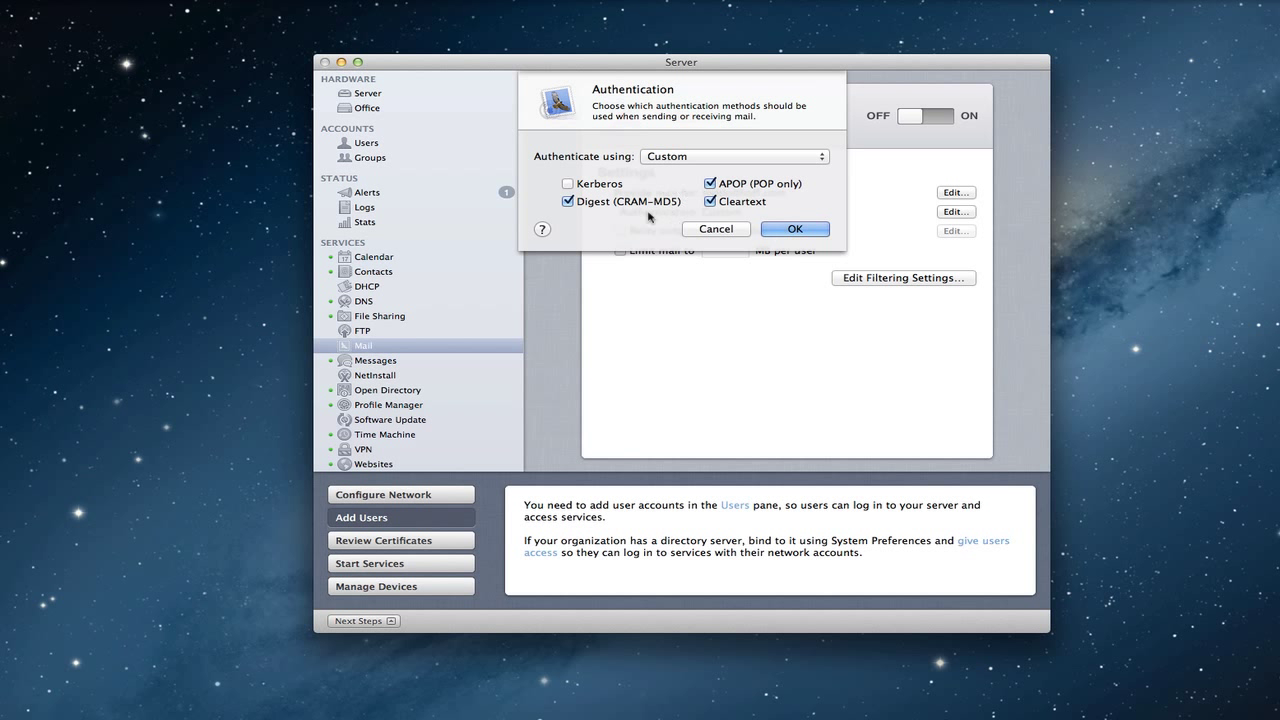
click(724, 233)
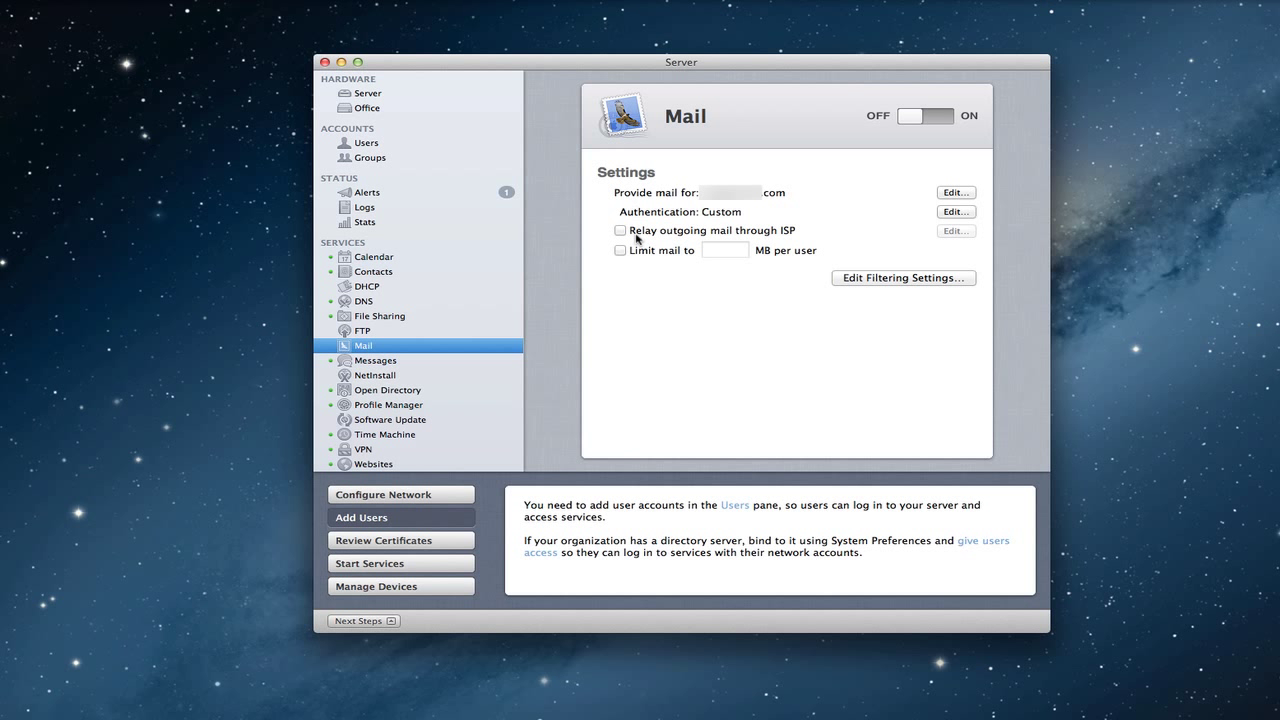
- Review the settings for relaying outgoing mail through the ISP, including SMTP relay authentication, and cancel
mouse_move(716, 238)
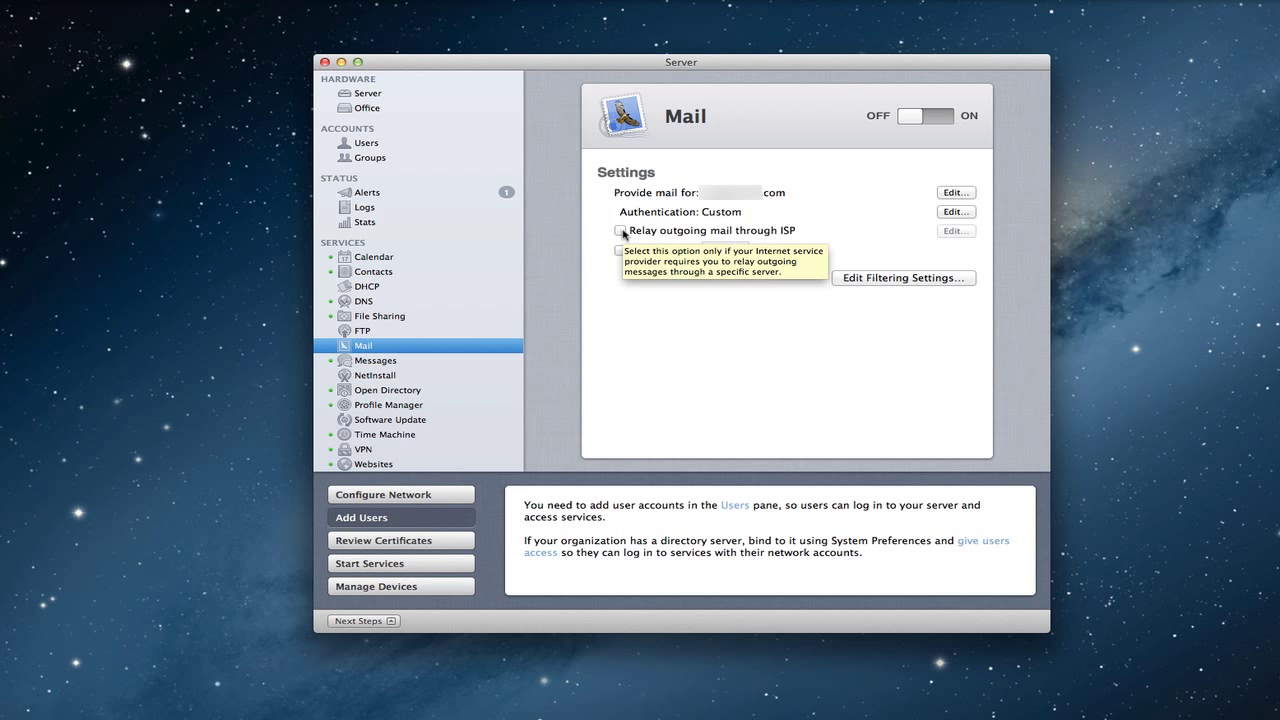
click(621, 231)
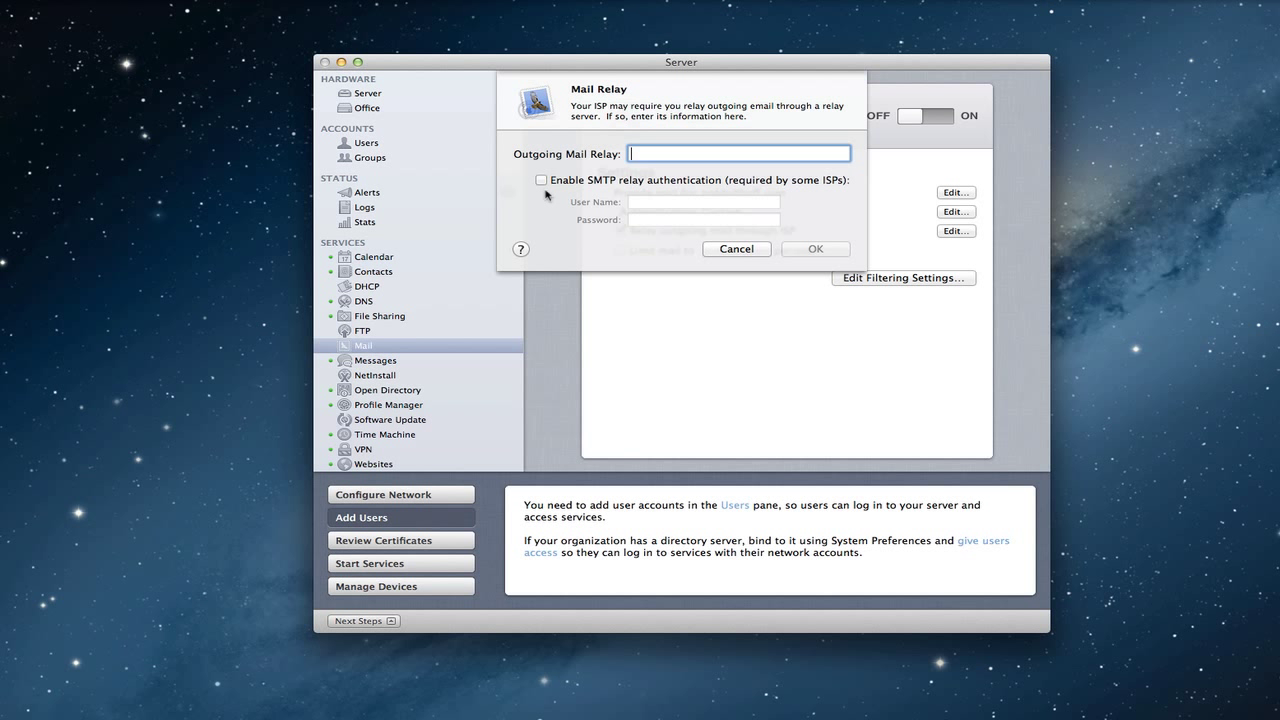
click(541, 181)
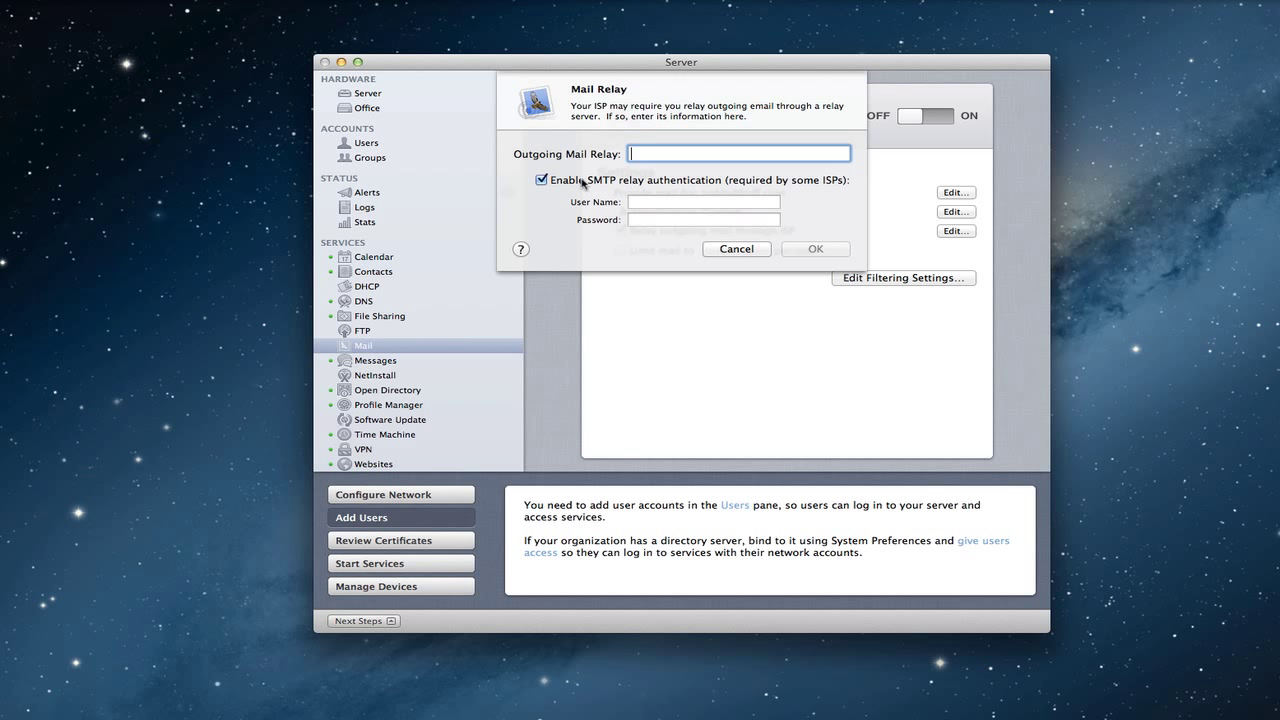
click(730, 252)
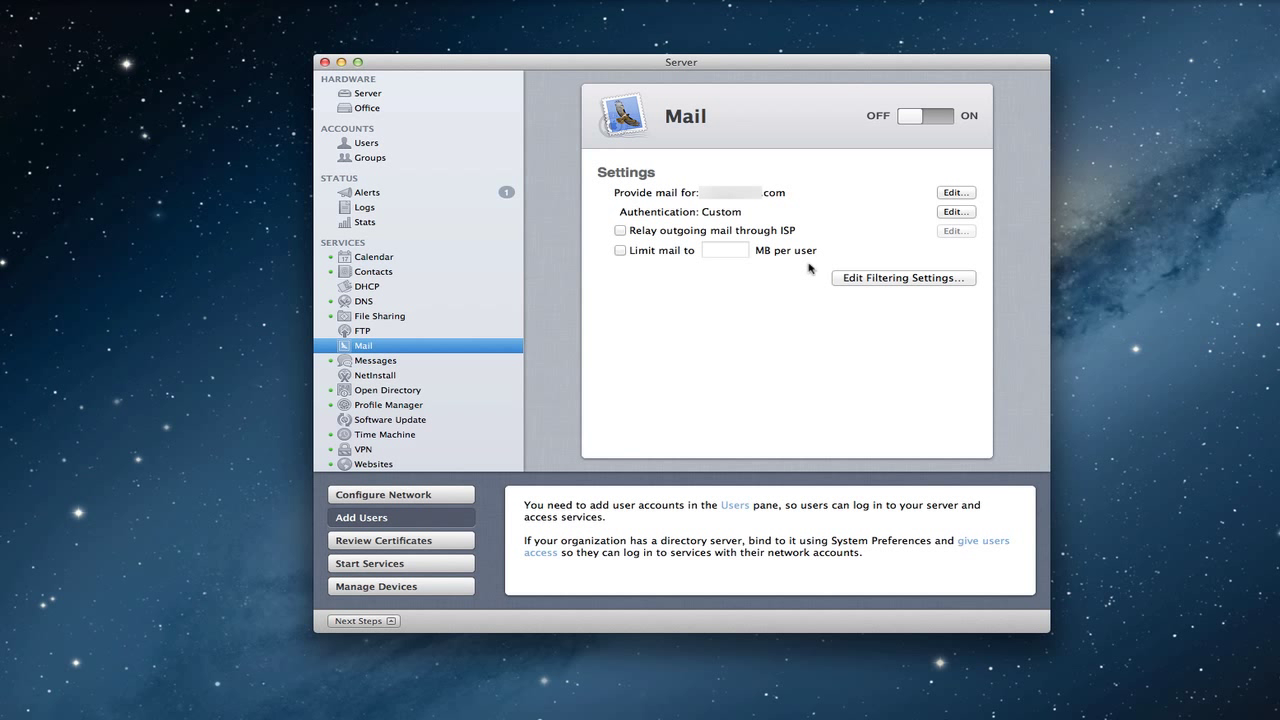
- Look at the per-user mail limit option and the junk mail and virus filtering settings without keeping any change
click(620, 251)
click(620, 251)
click(889, 286)
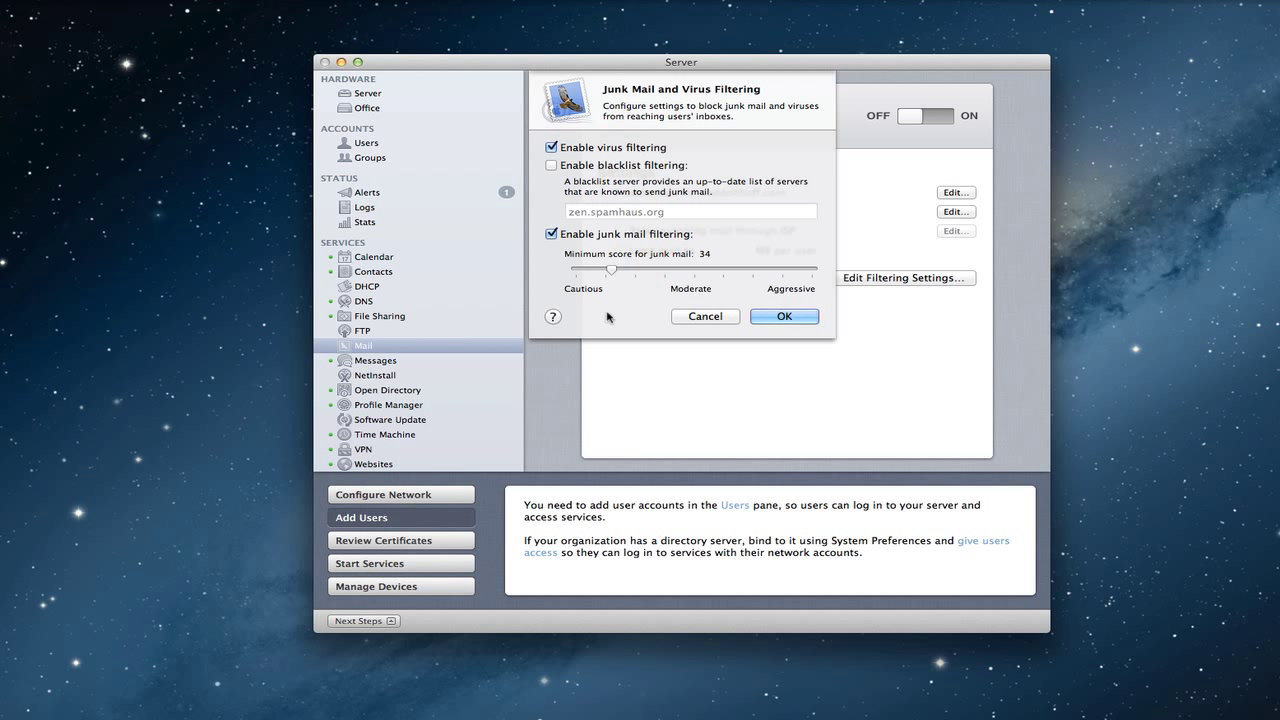
click(700, 317)
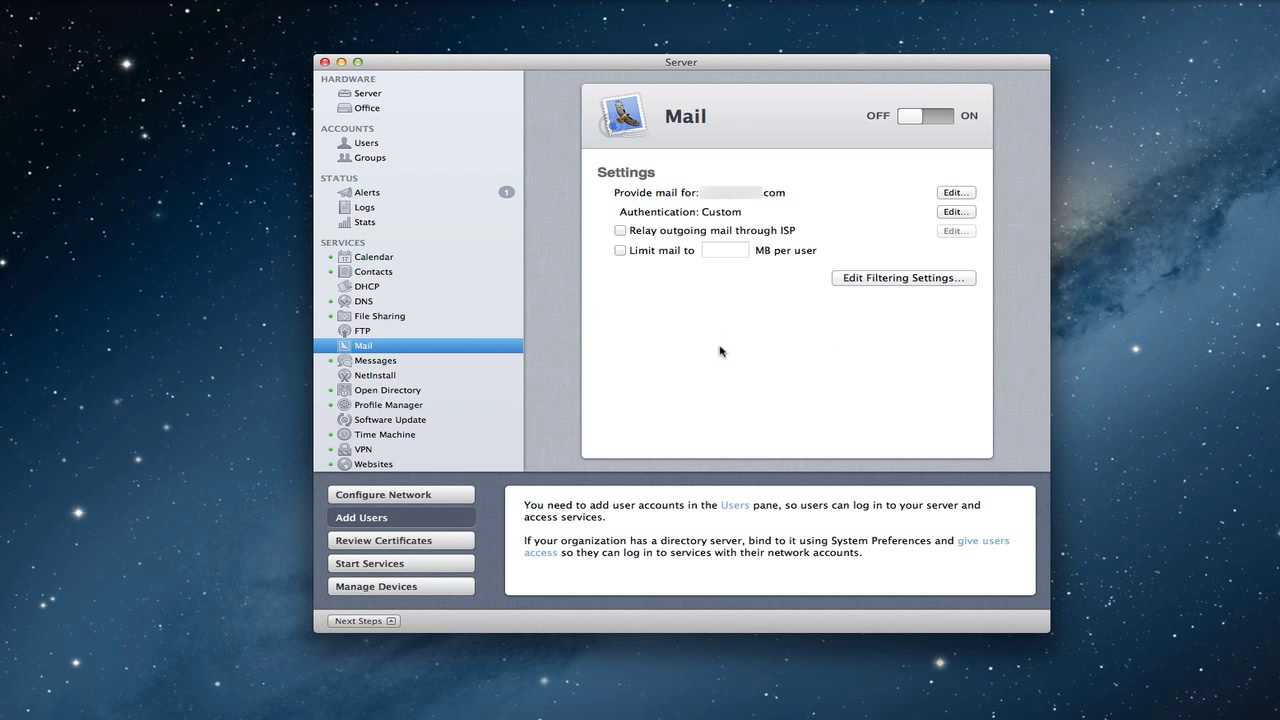
- Go to the DNS service and inspect the details of the host name at 10.0.1.3, including its MX record option, and cancel
click(908, 115)
click(368, 302)
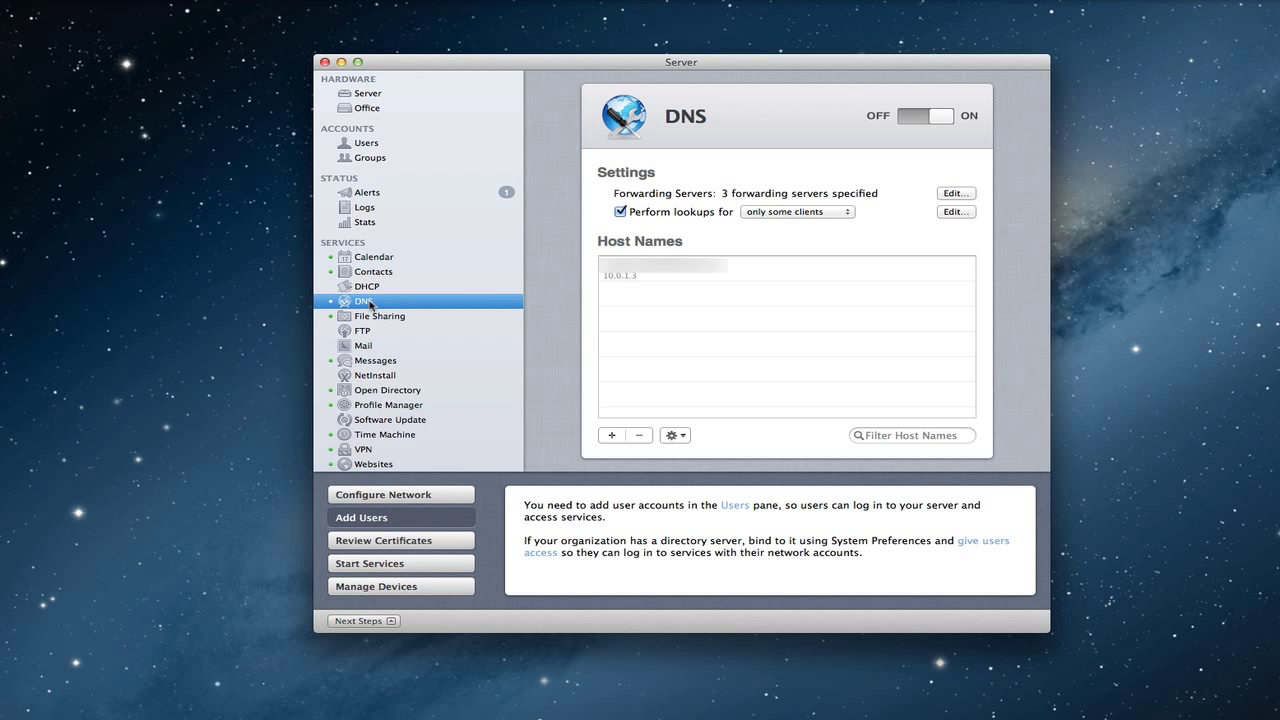
click(663, 277)
click(683, 437)
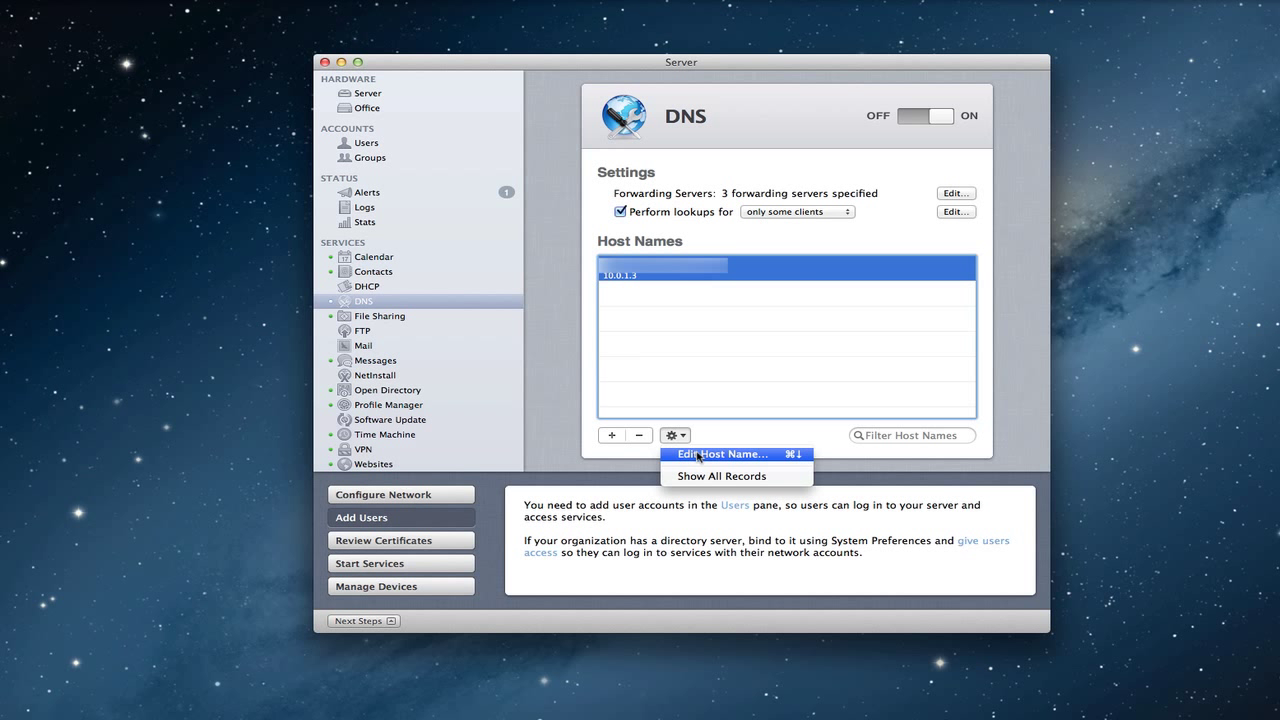
click(698, 456)
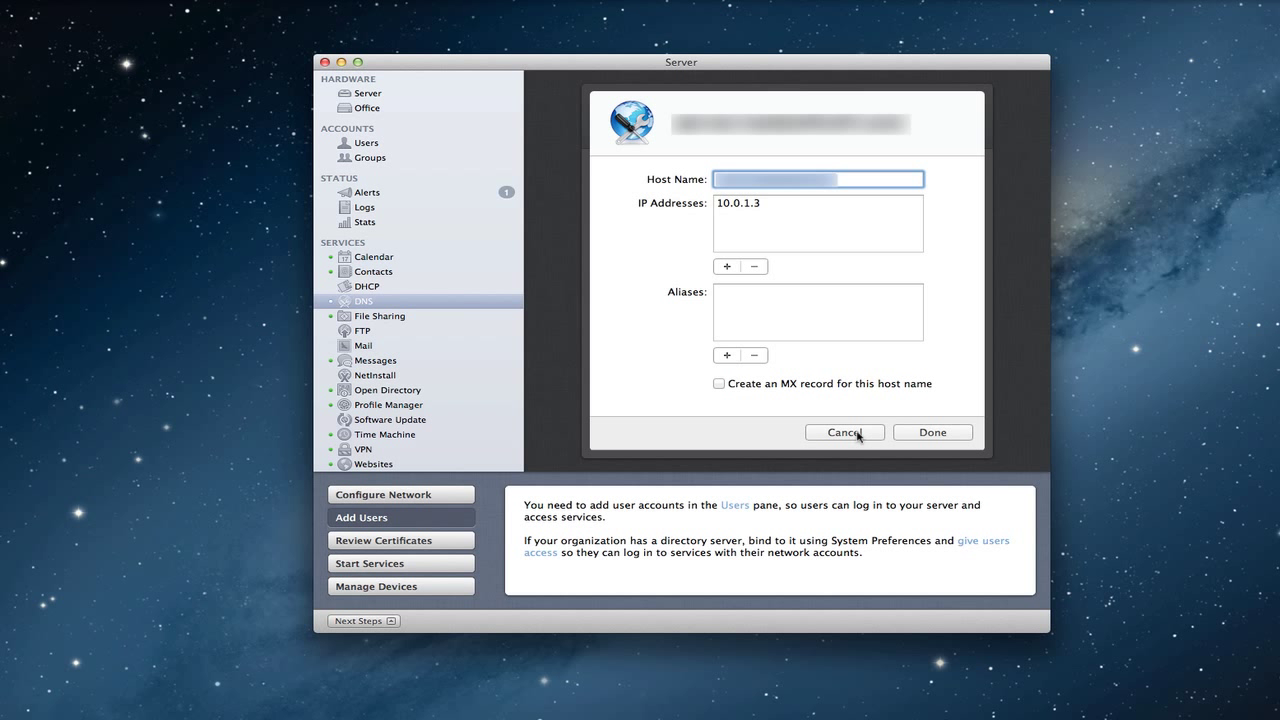
click(845, 432)
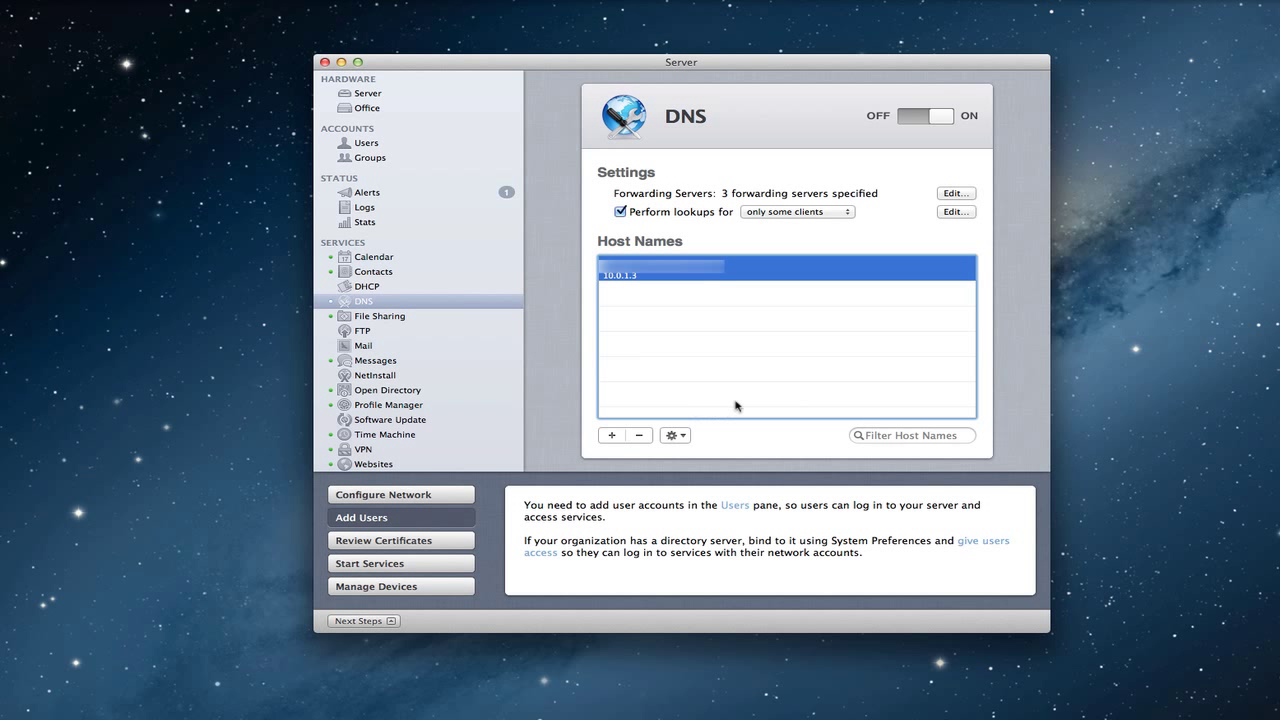
- Show all DNS records and compare a new mail exchanger record form with the article's MX example, discarding the record
click(684, 435)
click(711, 476)
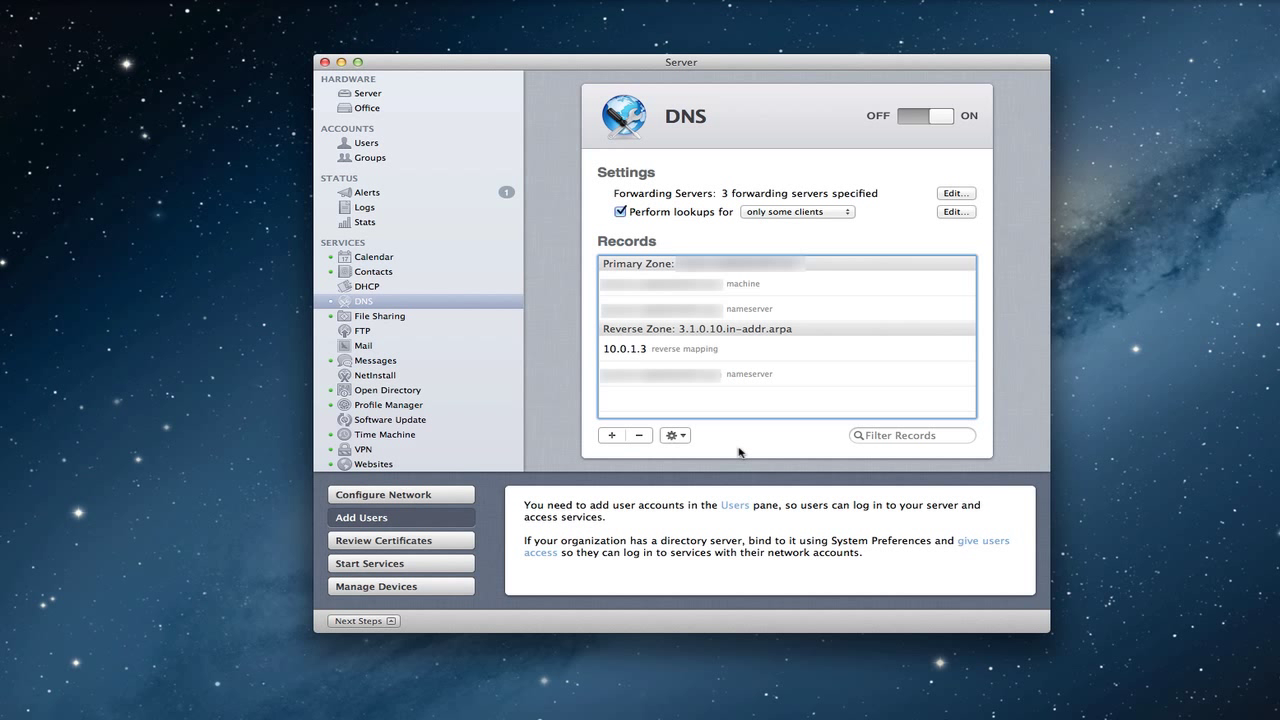
click(613, 436)
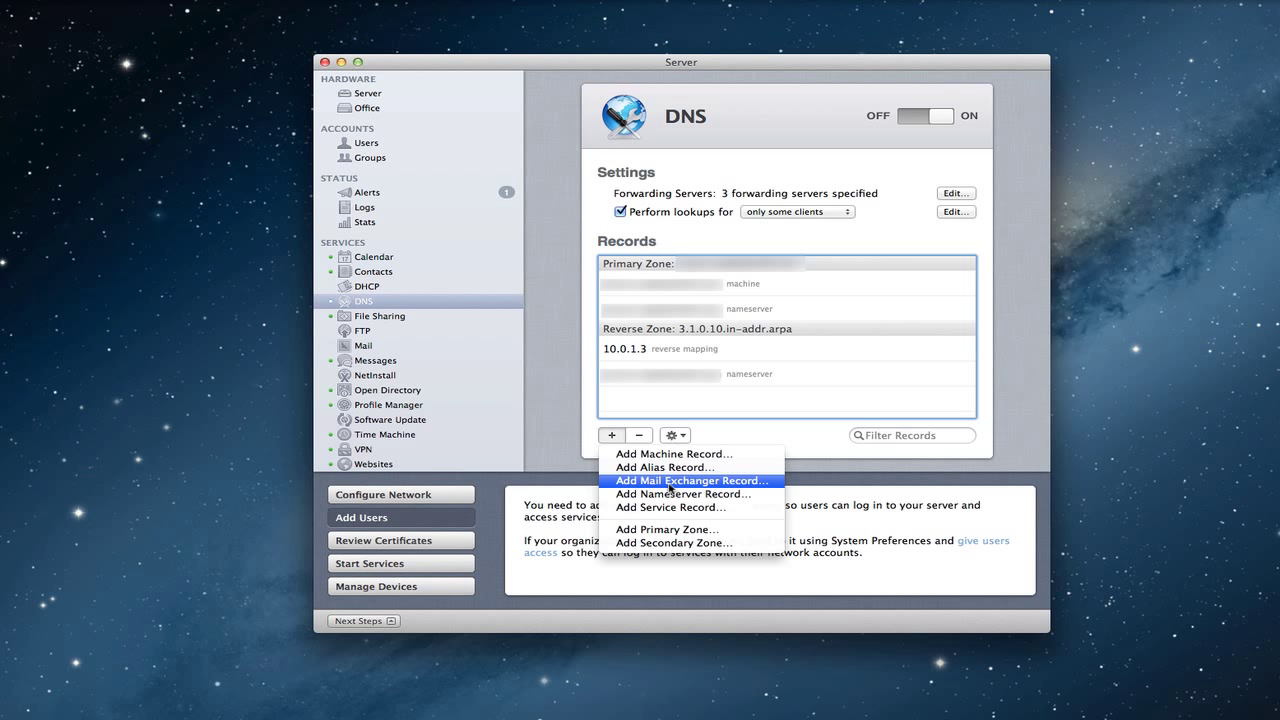
click(670, 482)
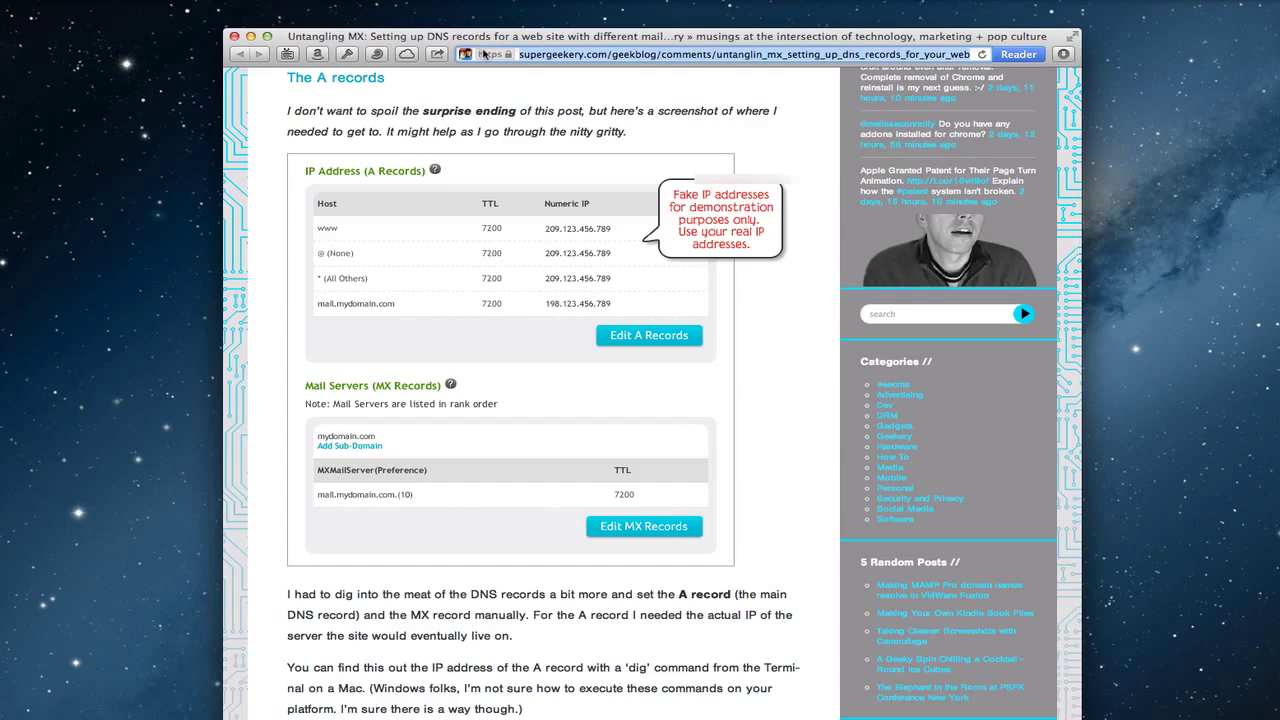
drag(481, 40, 653, 257)
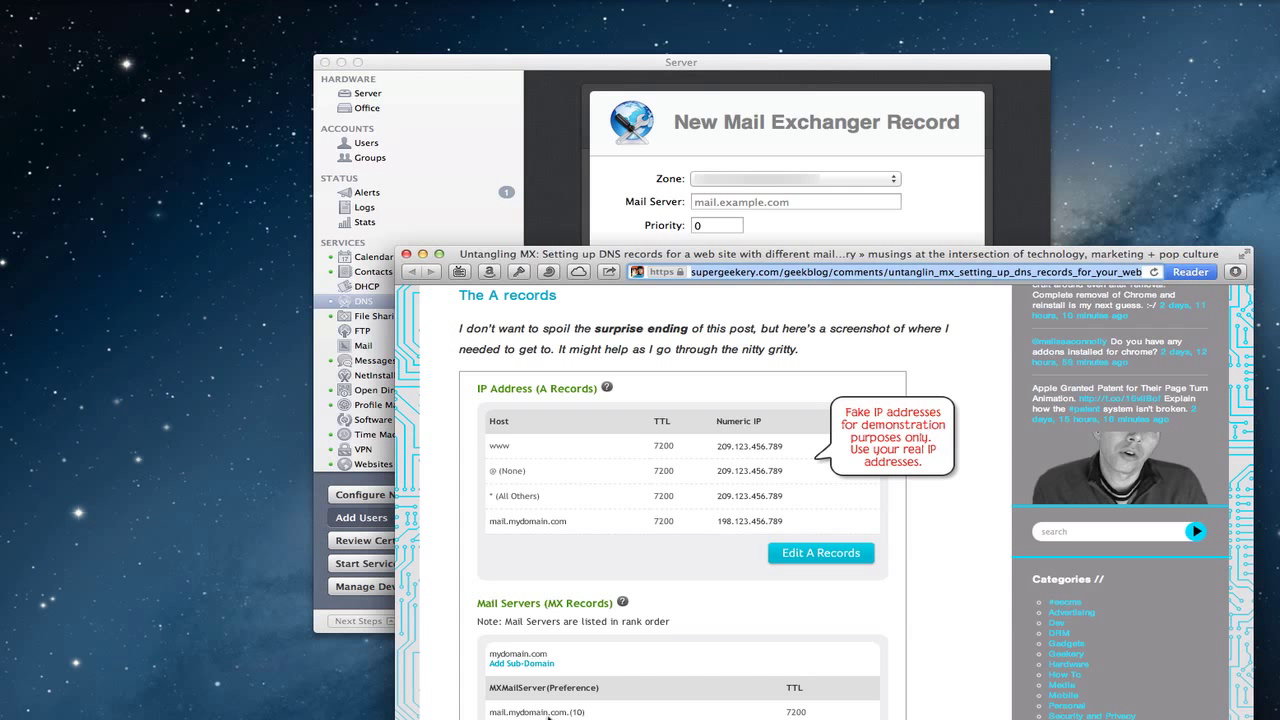
click(423, 255)
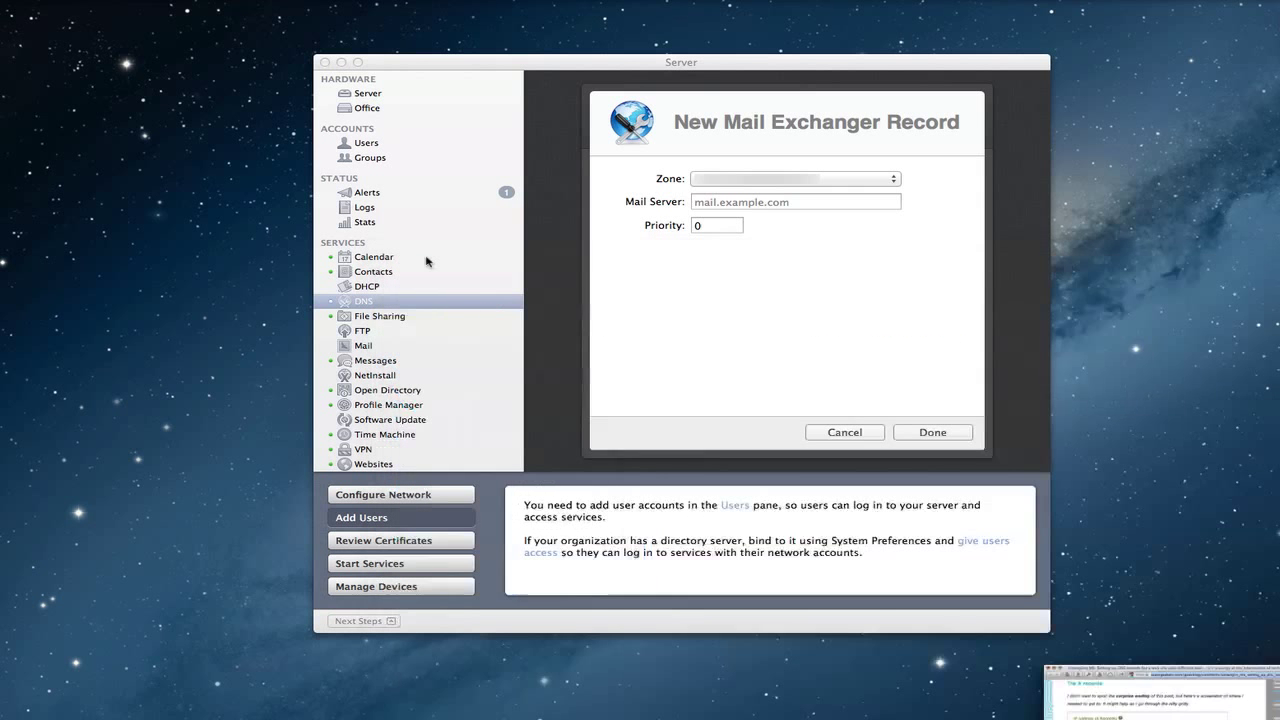
click(847, 440)
click(845, 437)
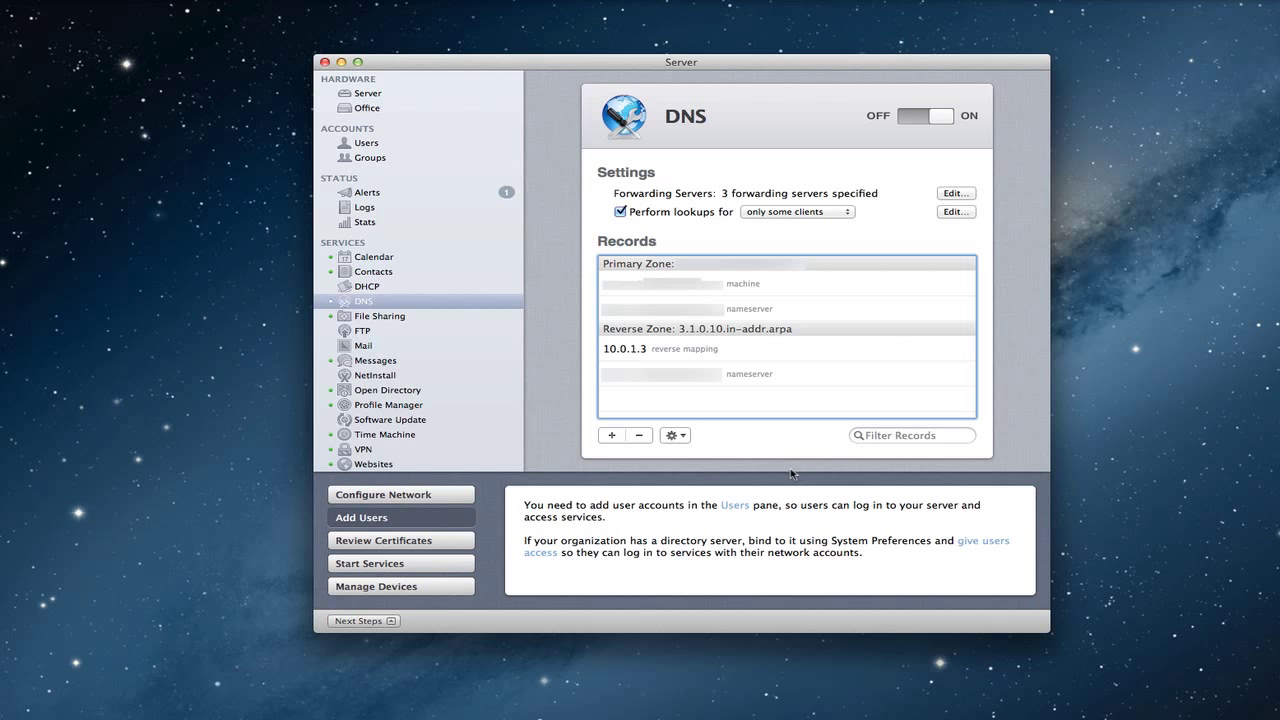
- Switch to System Preferences, view the form for adding a Mail account in Mail, Contacts & Calendars, and cancel it
click(365, 346)
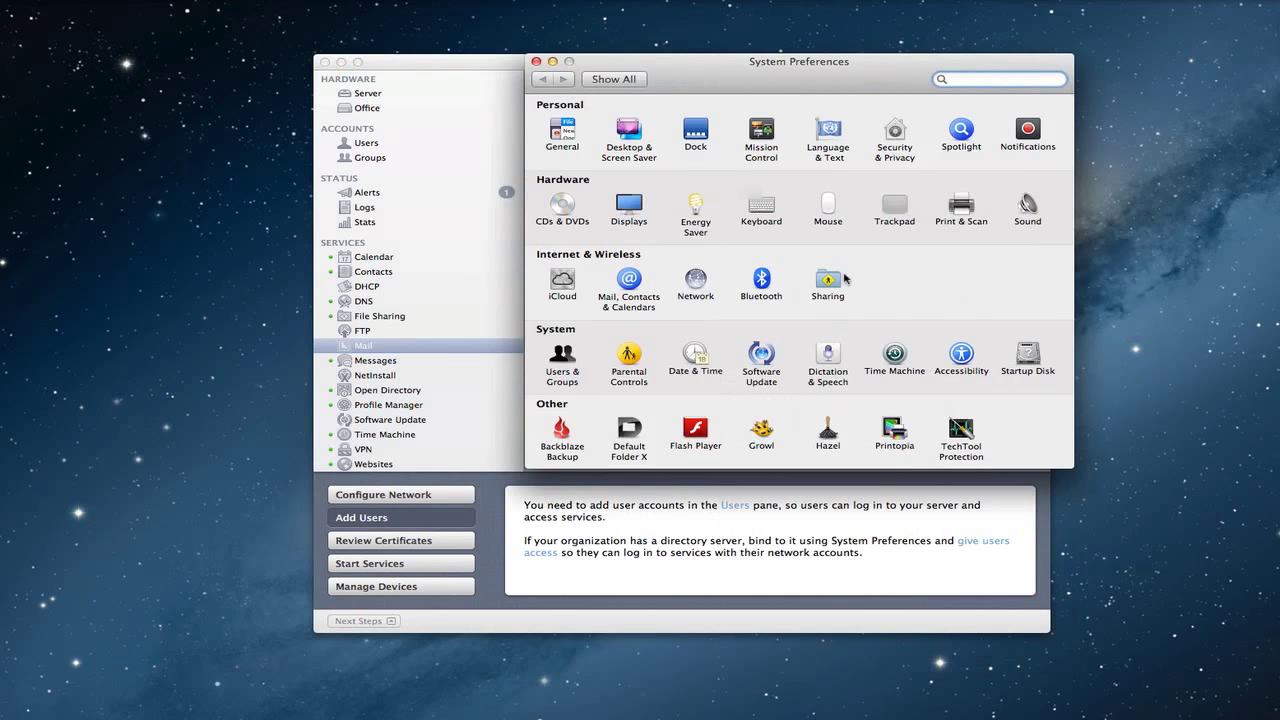
click(628, 286)
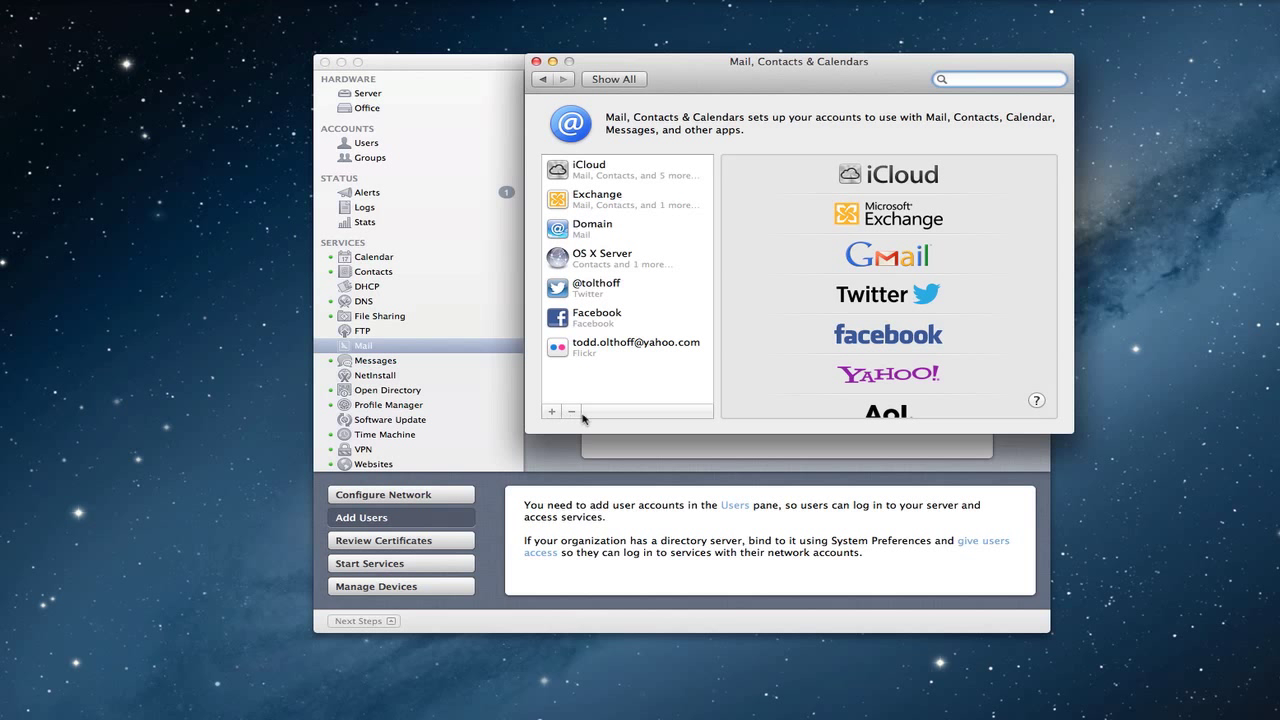
scroll(747, 381, down, 5)
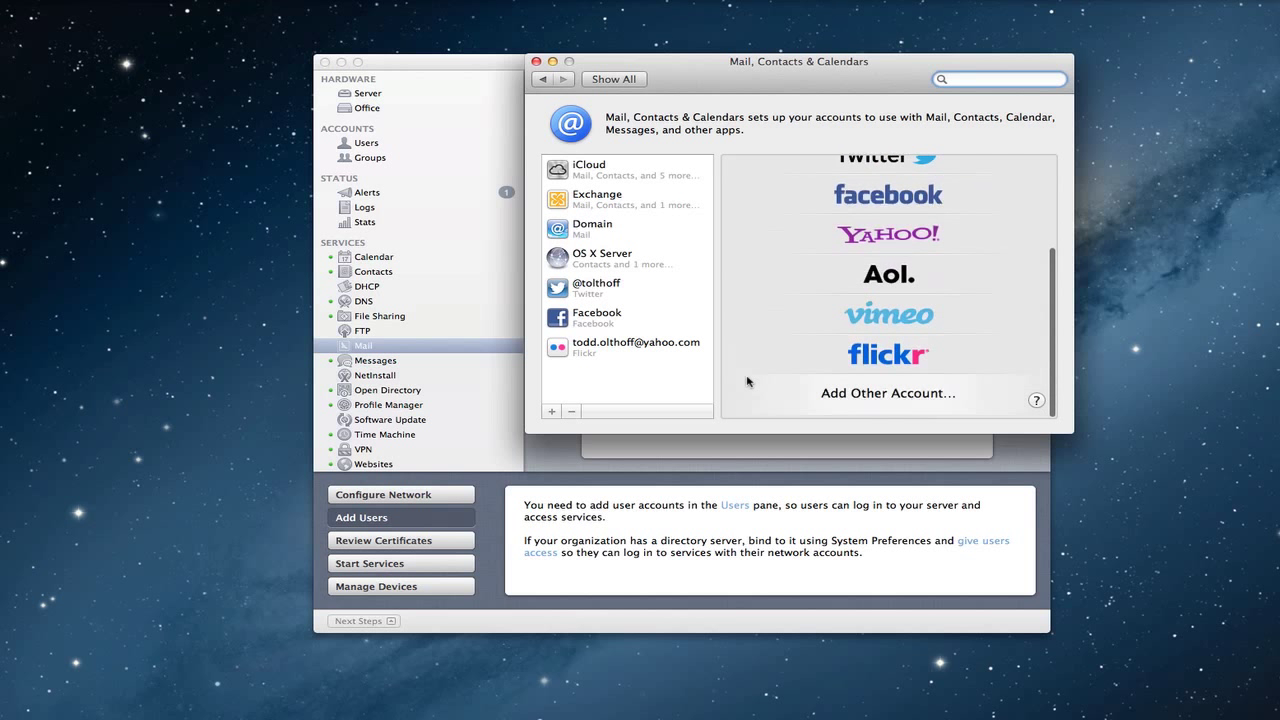
click(862, 398)
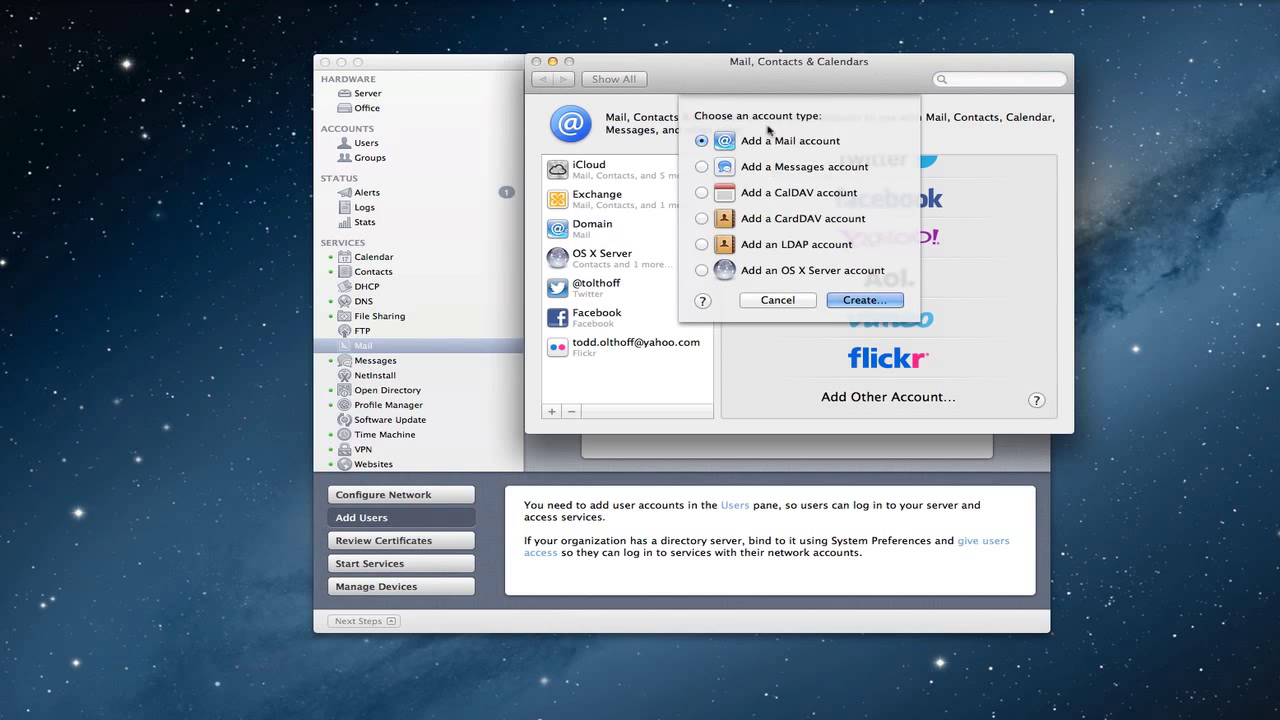
click(860, 300)
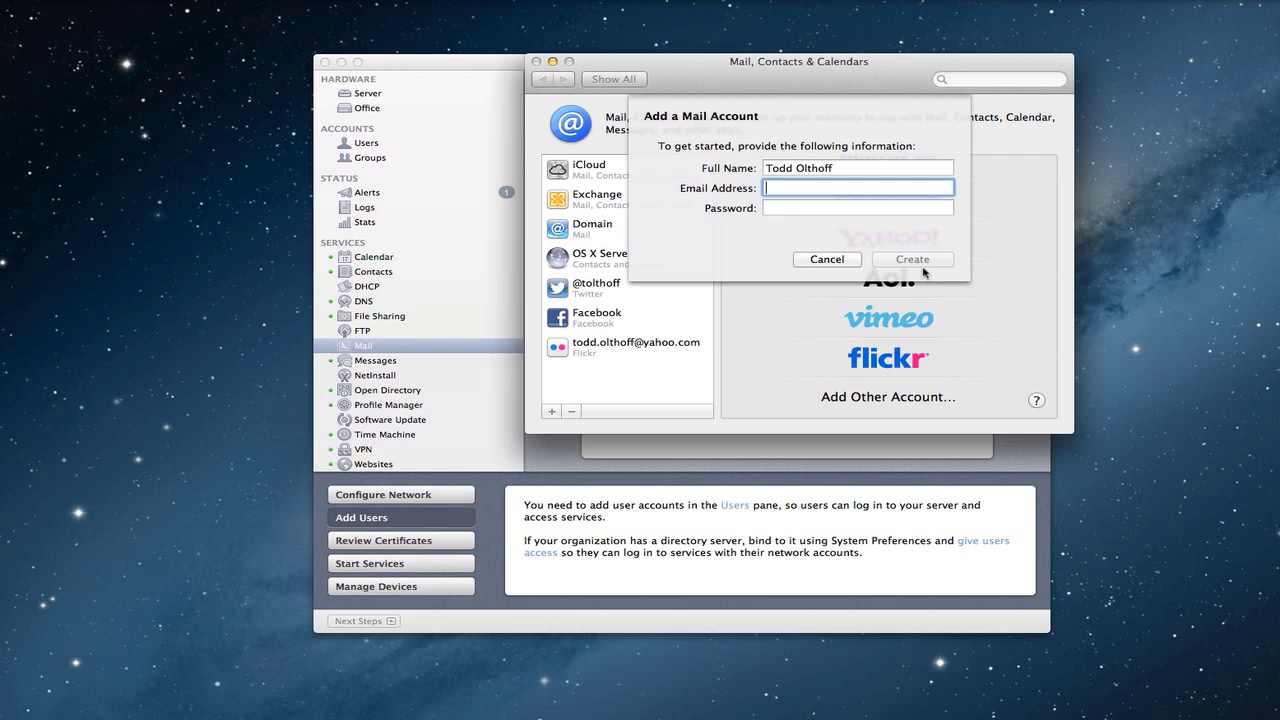
click(826, 262)
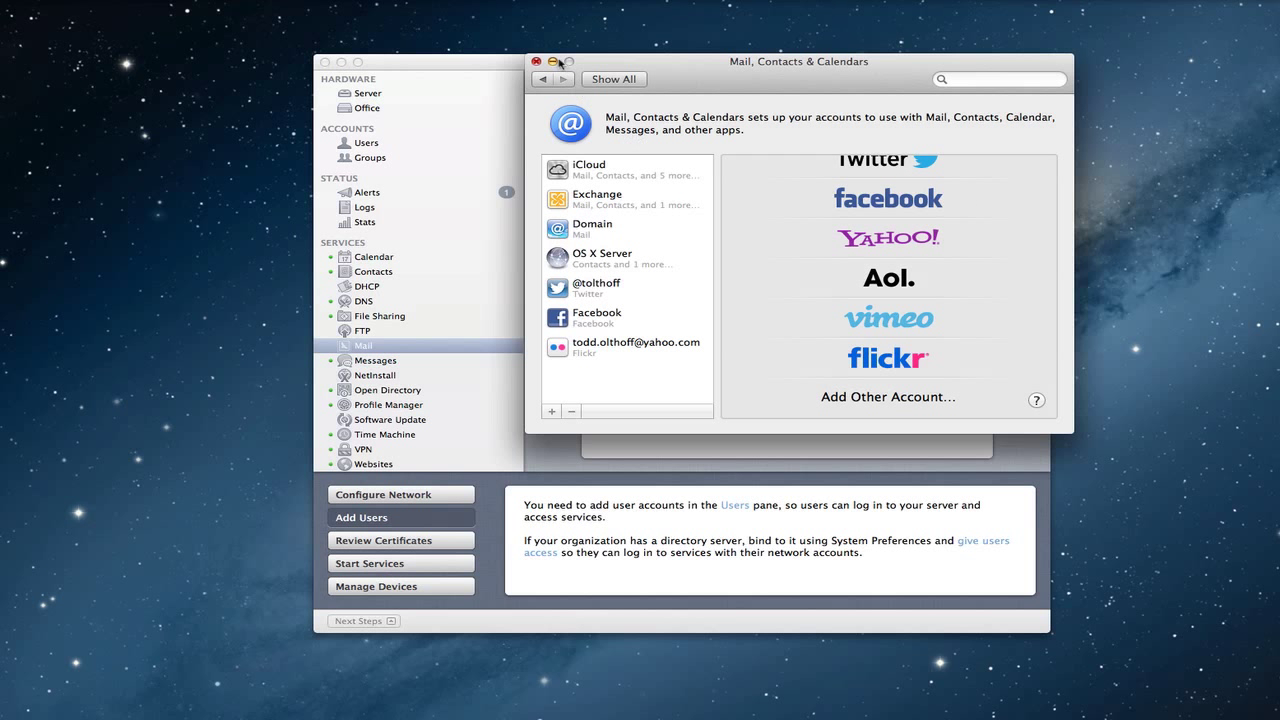
- Return to the Server app and examine the list of public services for the Office base station
click(497, 63)
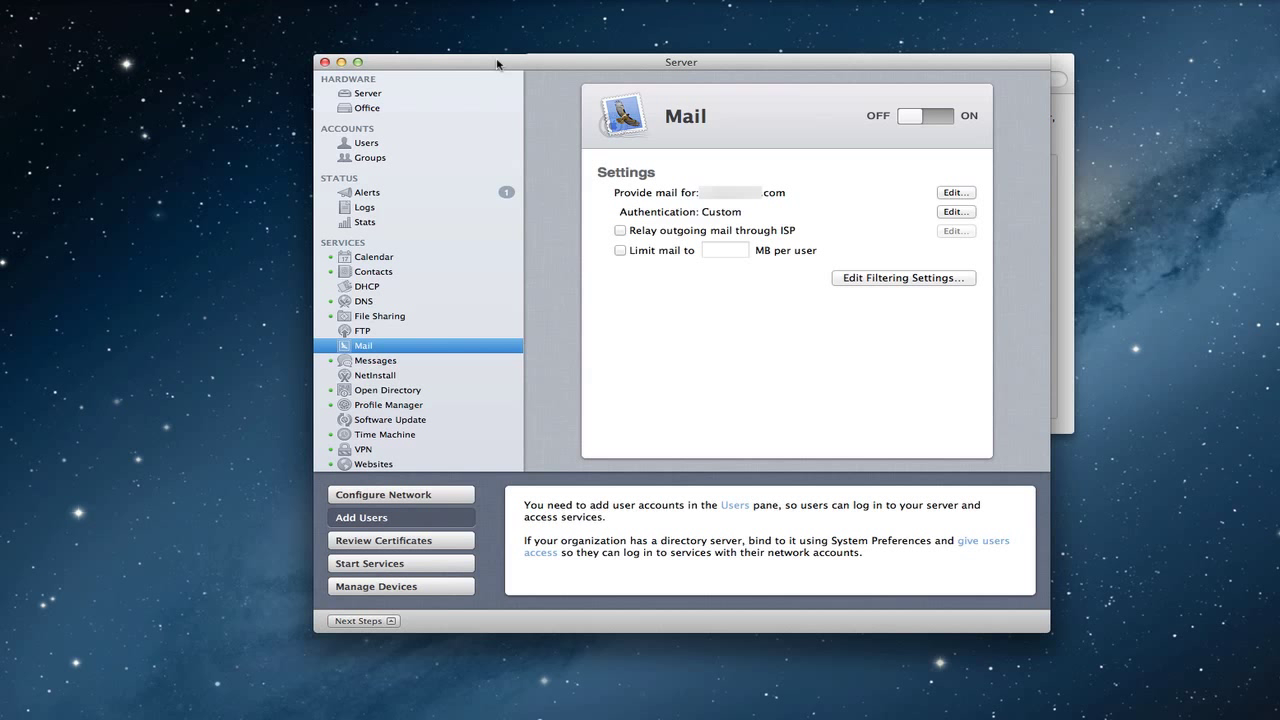
click(370, 109)
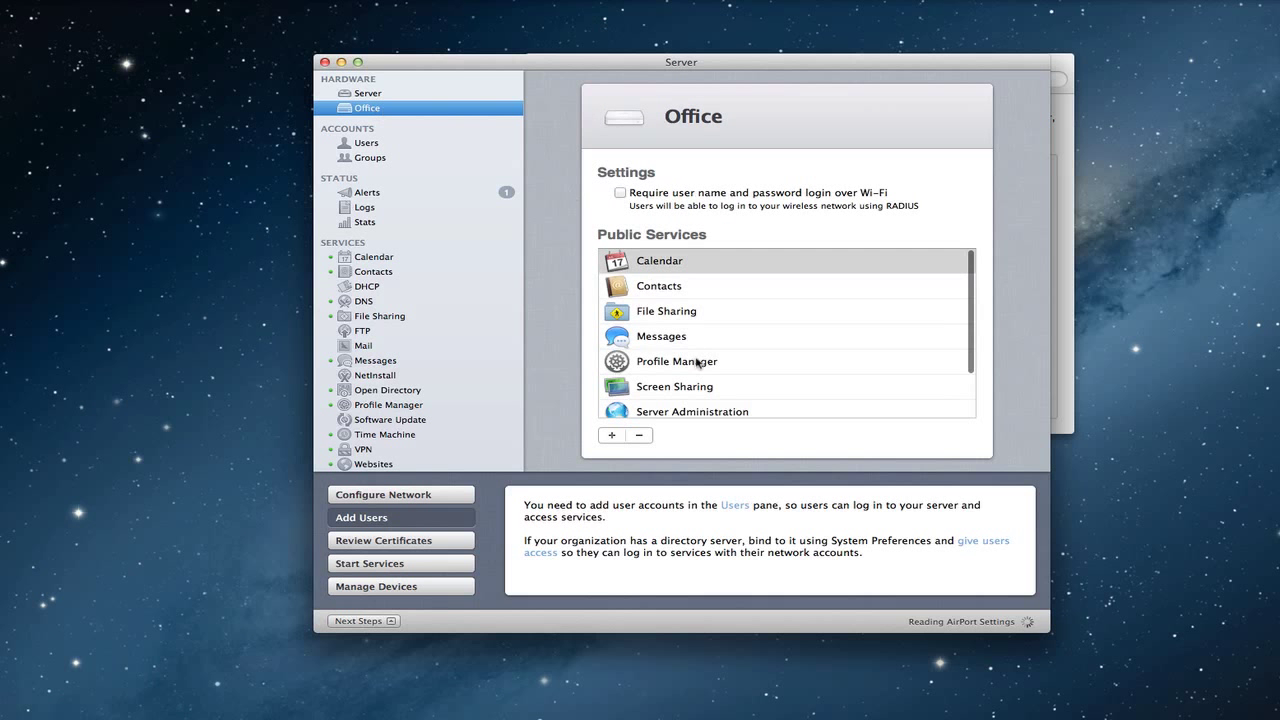
scroll(733, 400, down, 2)
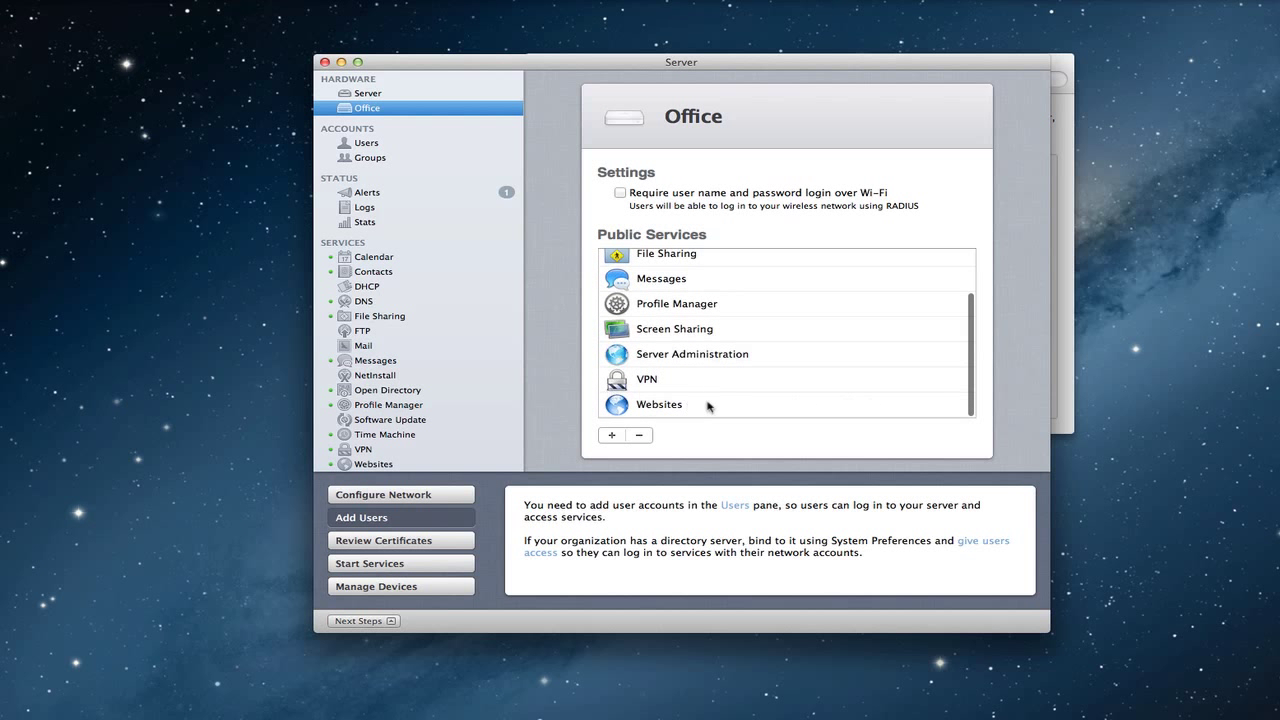